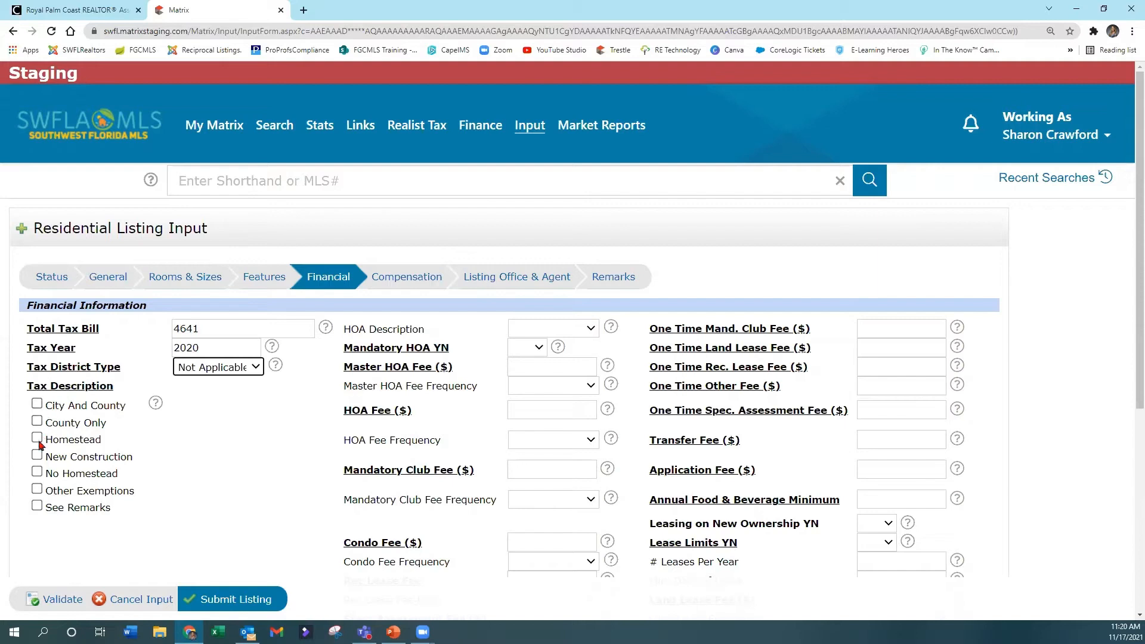
Step: Mark the tax description as Homestead and describe the HOA as Mandatory, with Mandatory HOA YN set to Yes
left_click(38, 439)
left_click(571, 328)
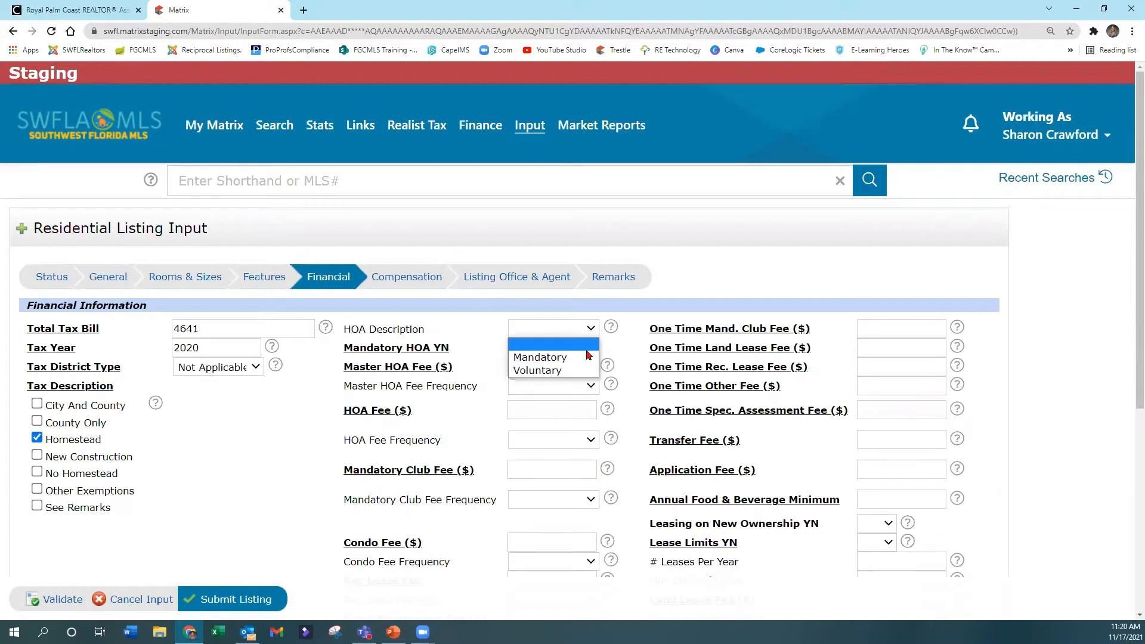
left_click(546, 356)
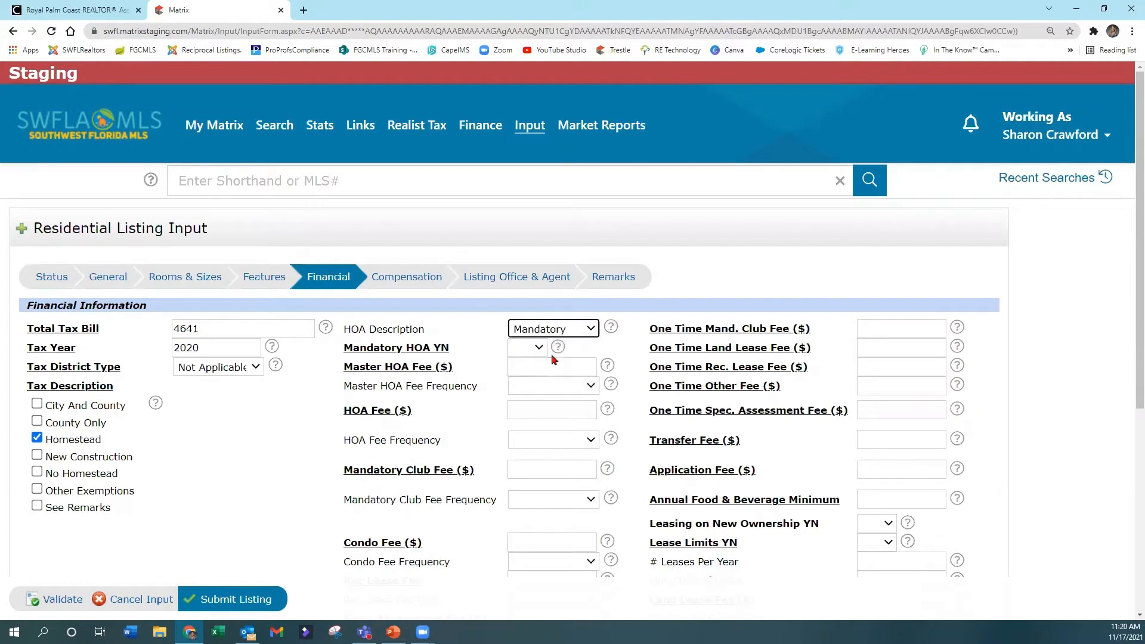
left_click(584, 328)
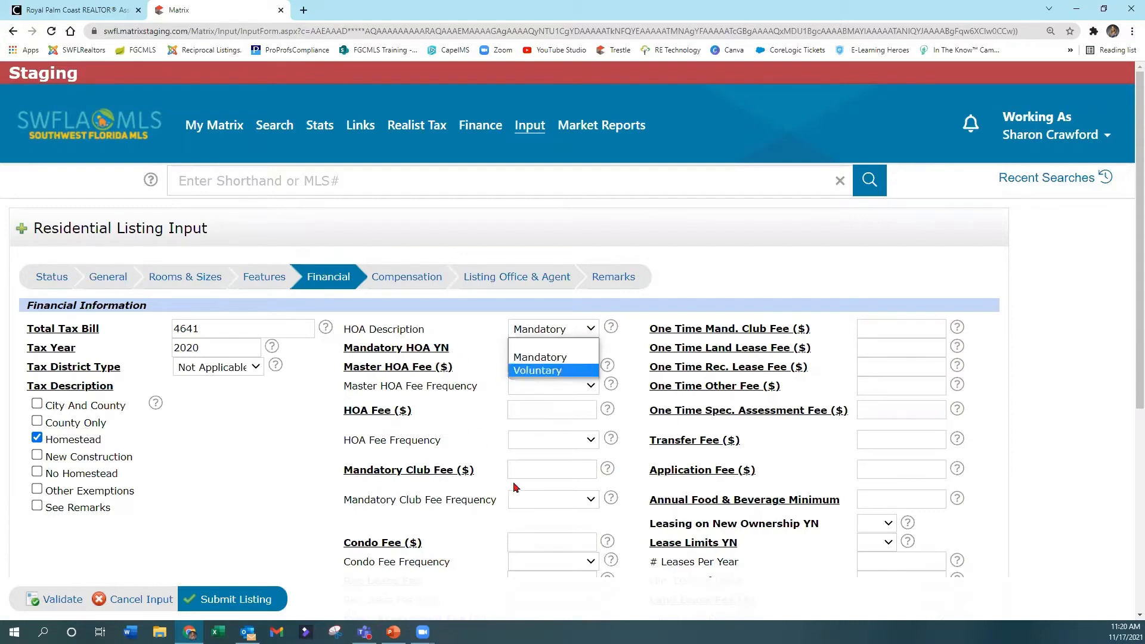
left_click(545, 343)
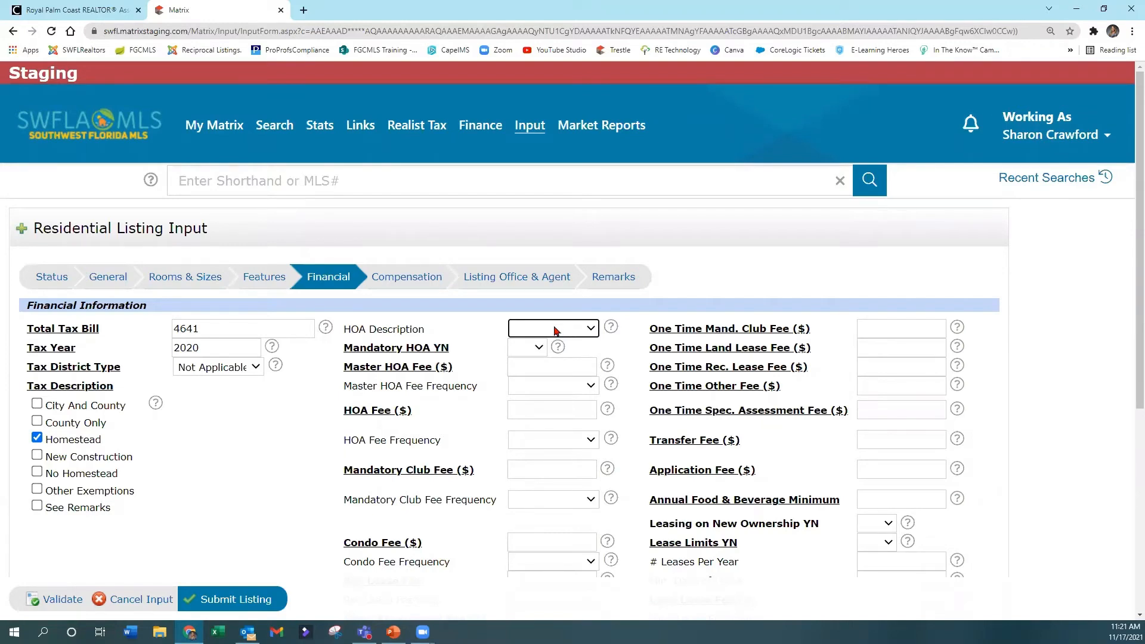
left_click(554, 330)
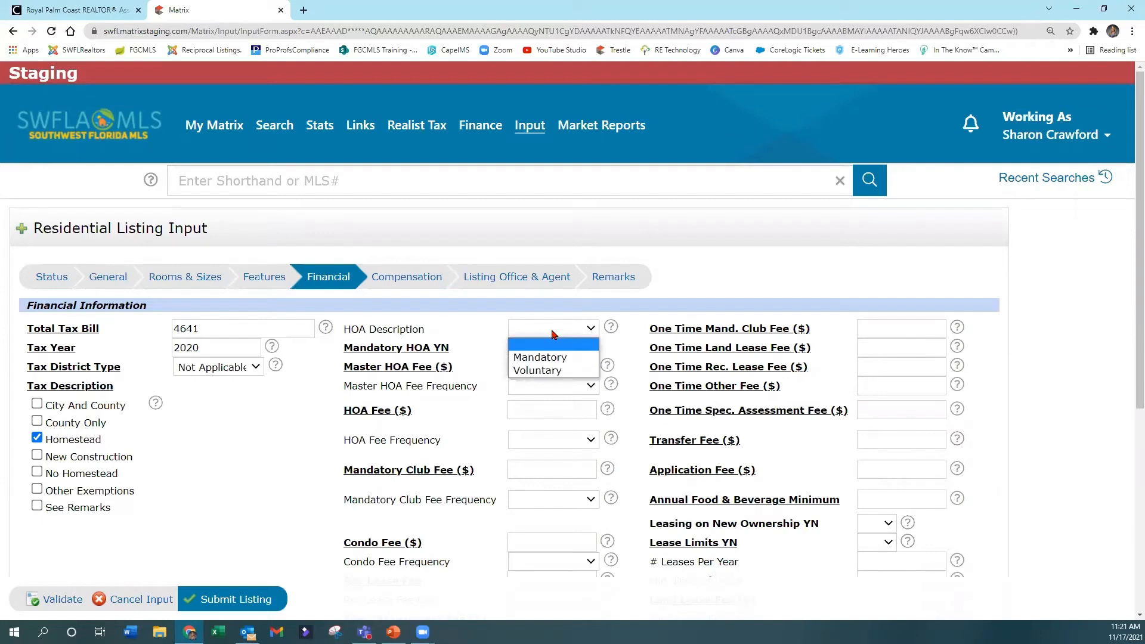
left_click(545, 361)
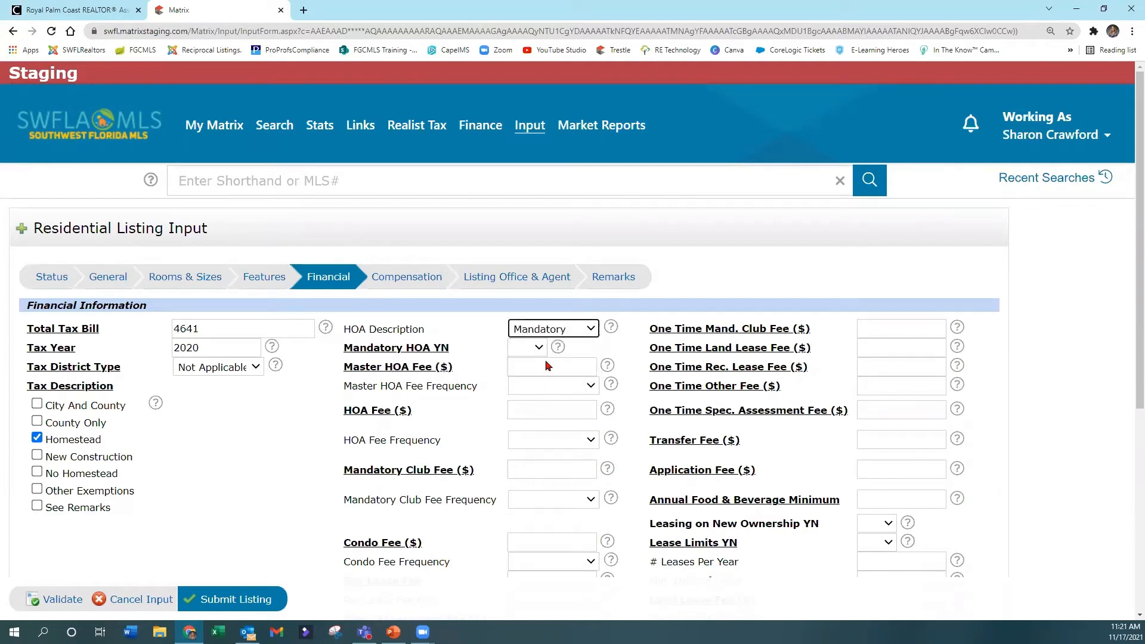
left_click(520, 348)
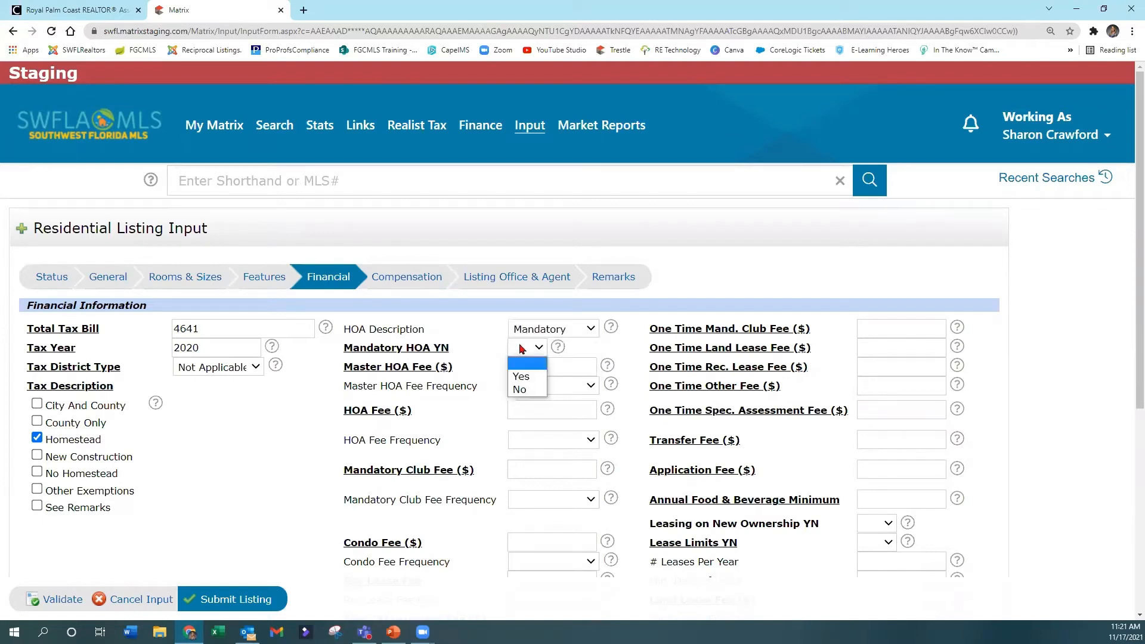
left_click(521, 377)
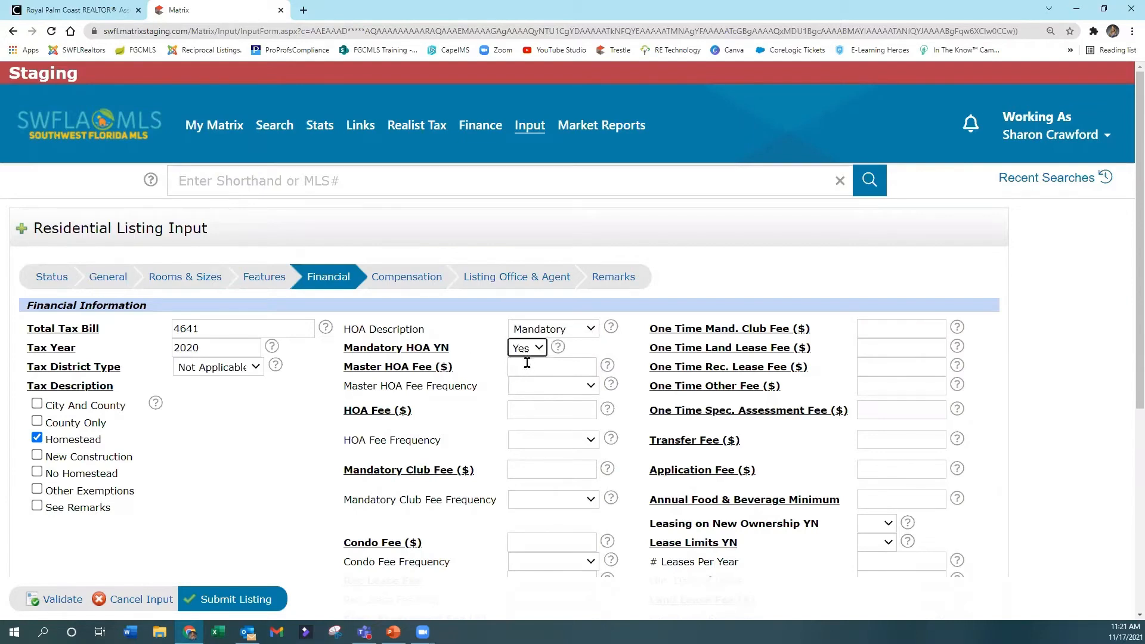
Step: Review the Master HOA Fee Frequency options and read the field help for the Master HOA Fee
left_click_drag(586, 349, 585, 368)
left_click(584, 367)
left_click(576, 388)
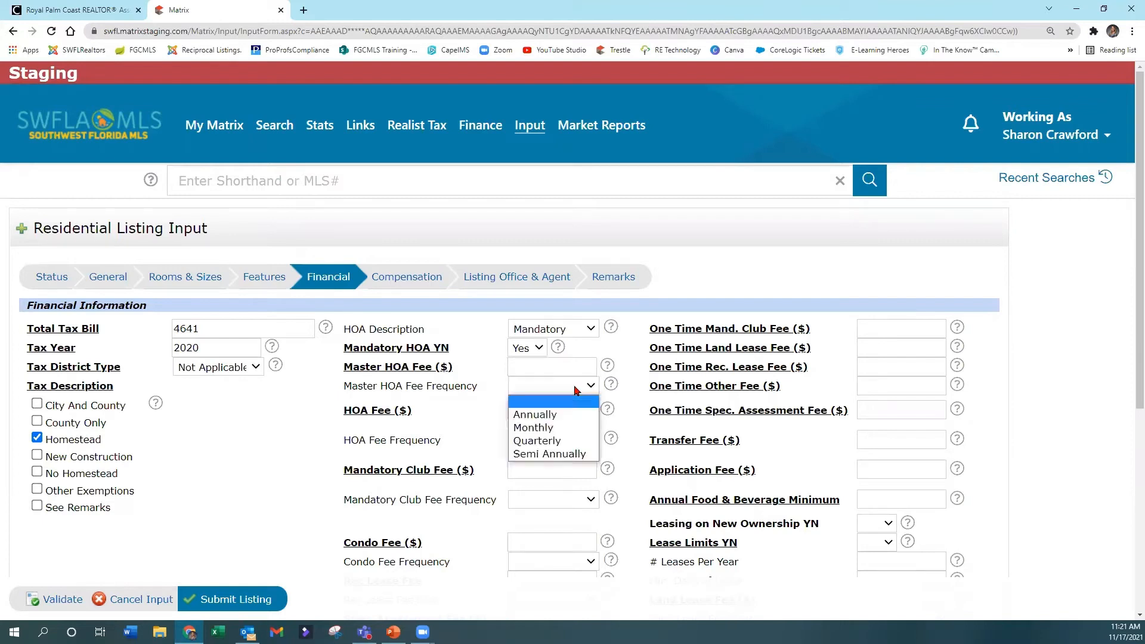
left_click(577, 390)
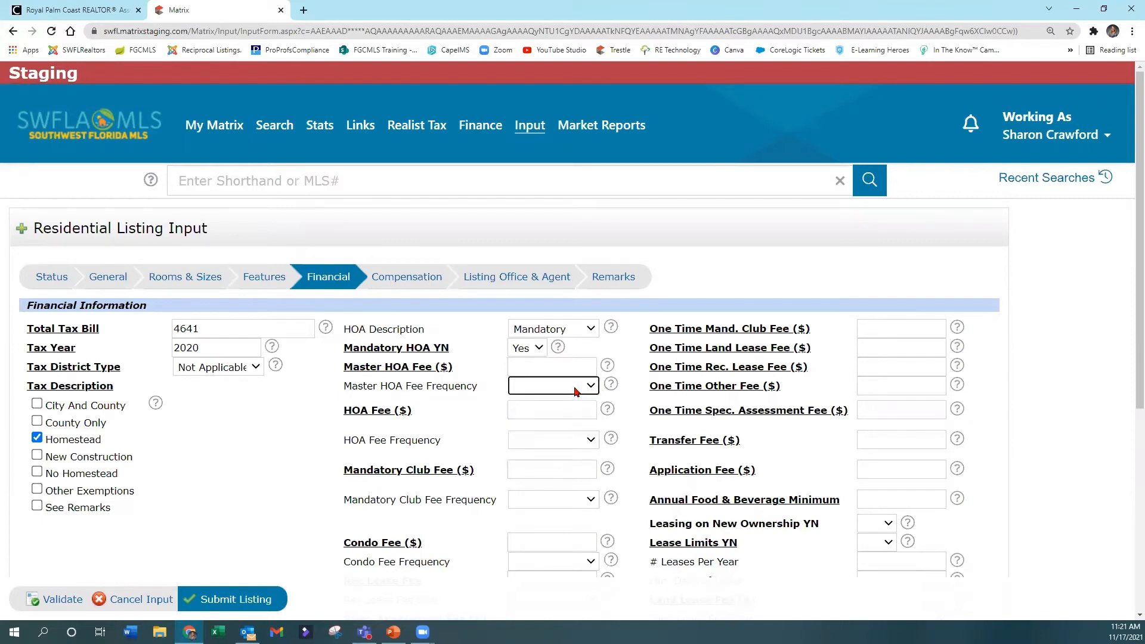
left_click(532, 413)
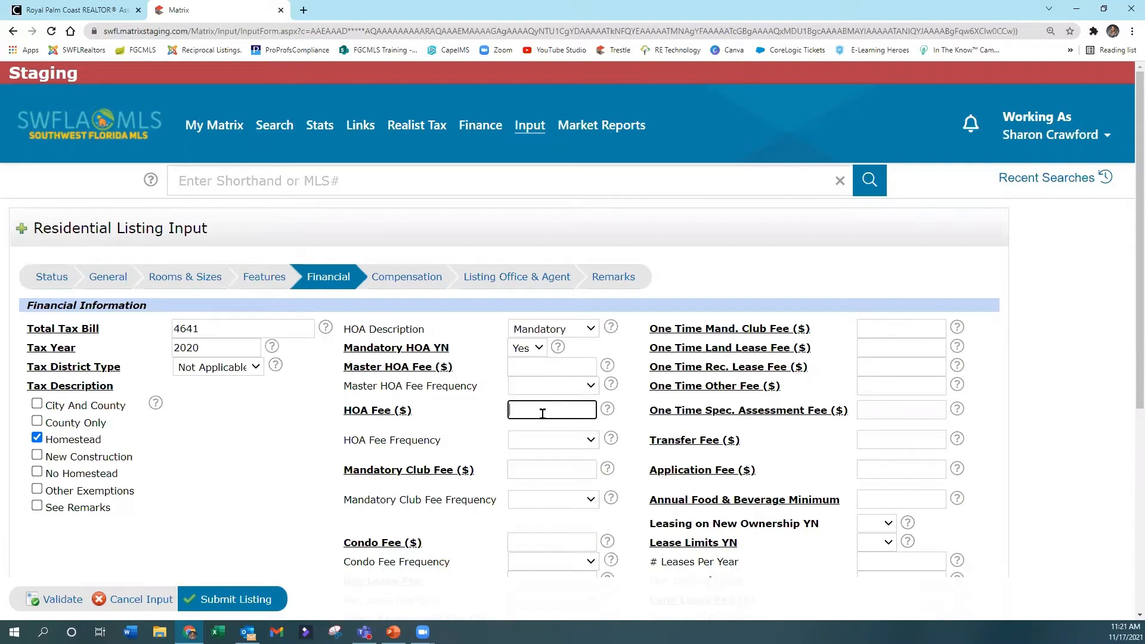
left_click(608, 366)
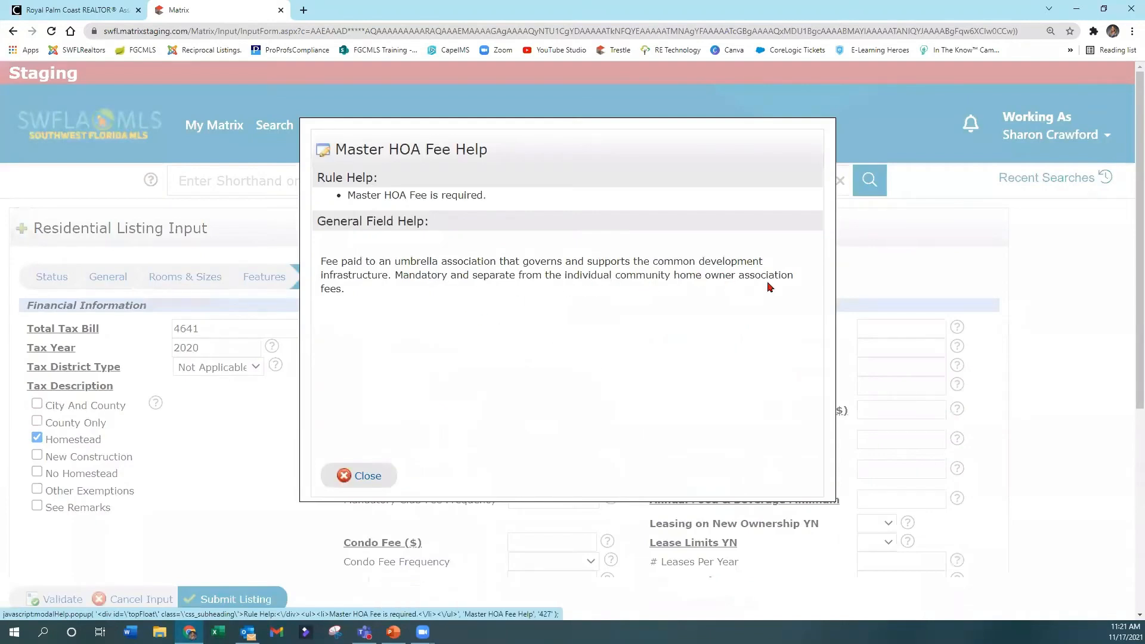
left_click(358, 475)
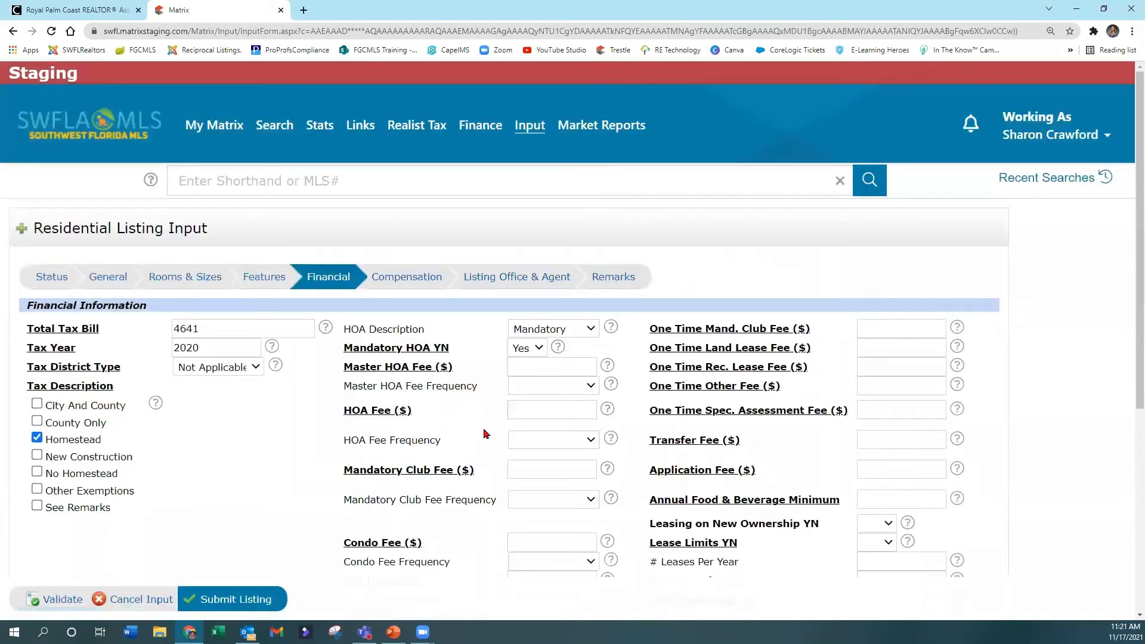
Step: Set the HOA Fee to 1500 with a Quarterly fee frequency
left_click(517, 411)
type("1500")
left_click(544, 441)
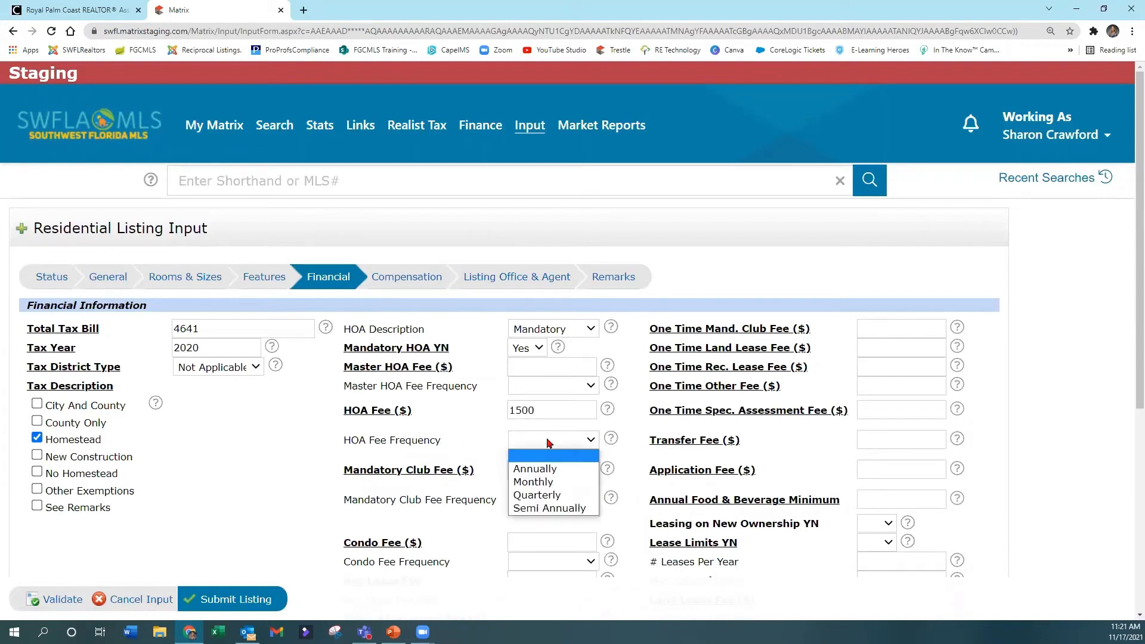
left_click(559, 496)
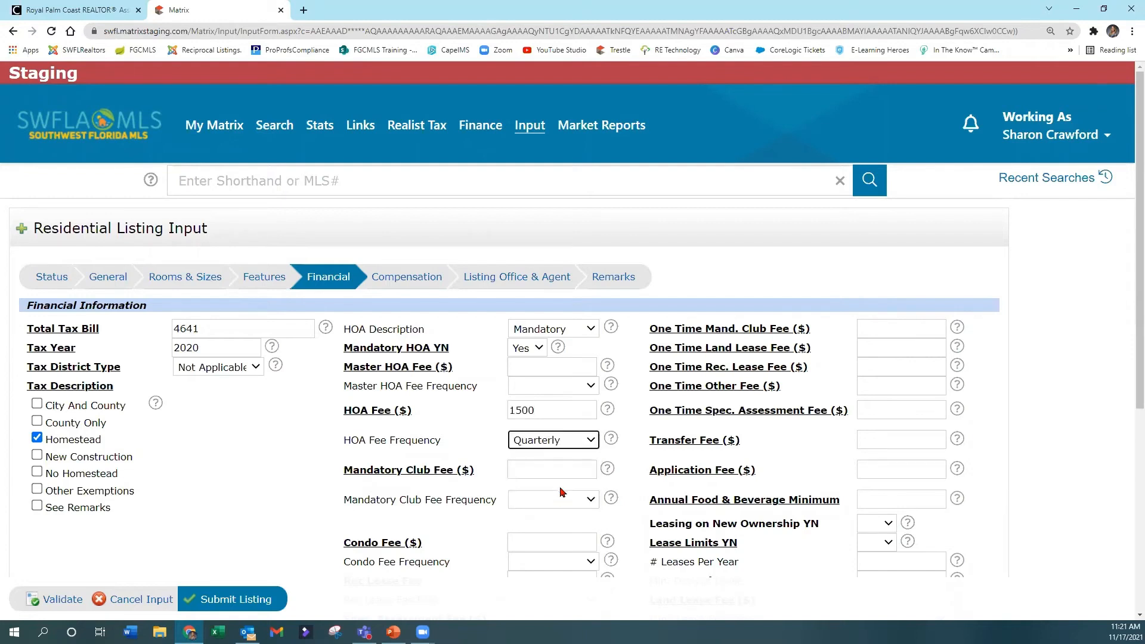
left_click(568, 441)
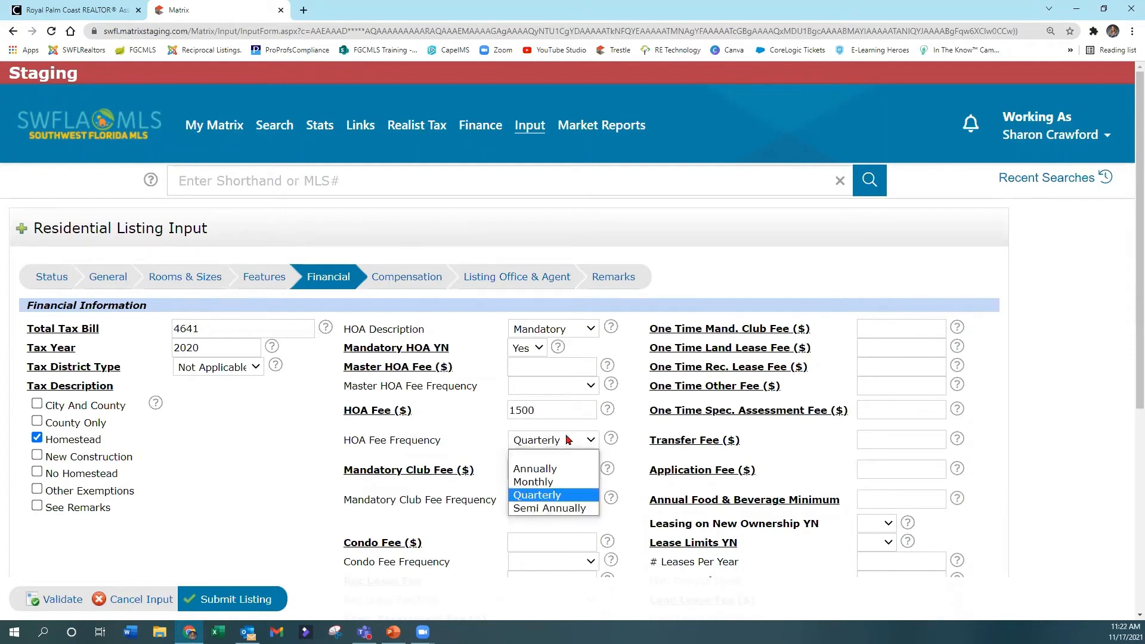
left_click(554, 407)
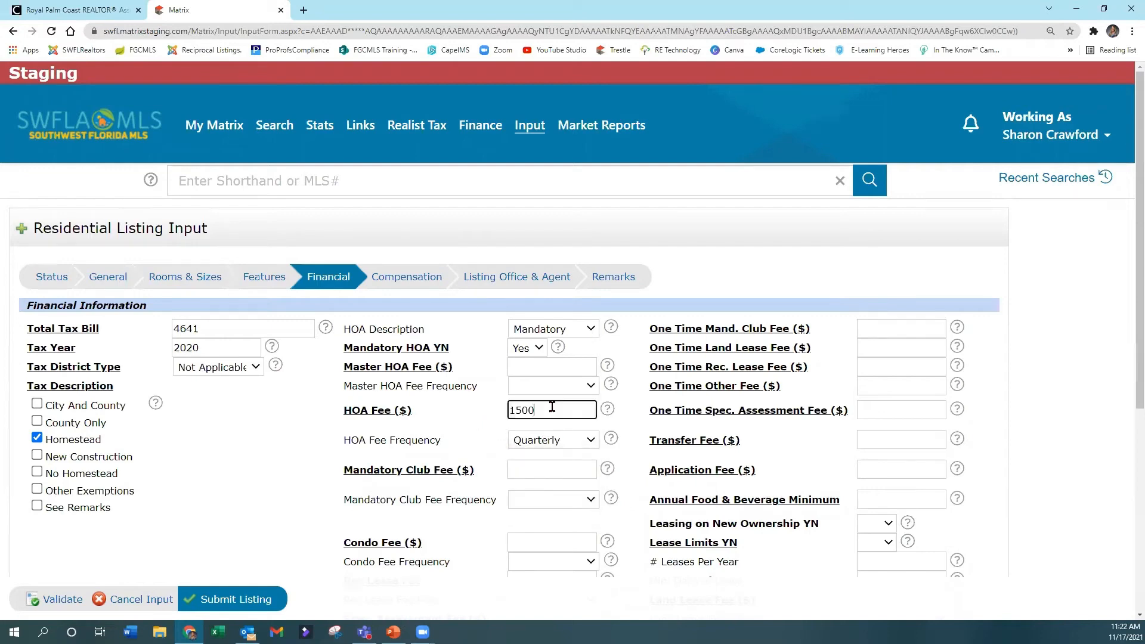
left_click(552, 441)
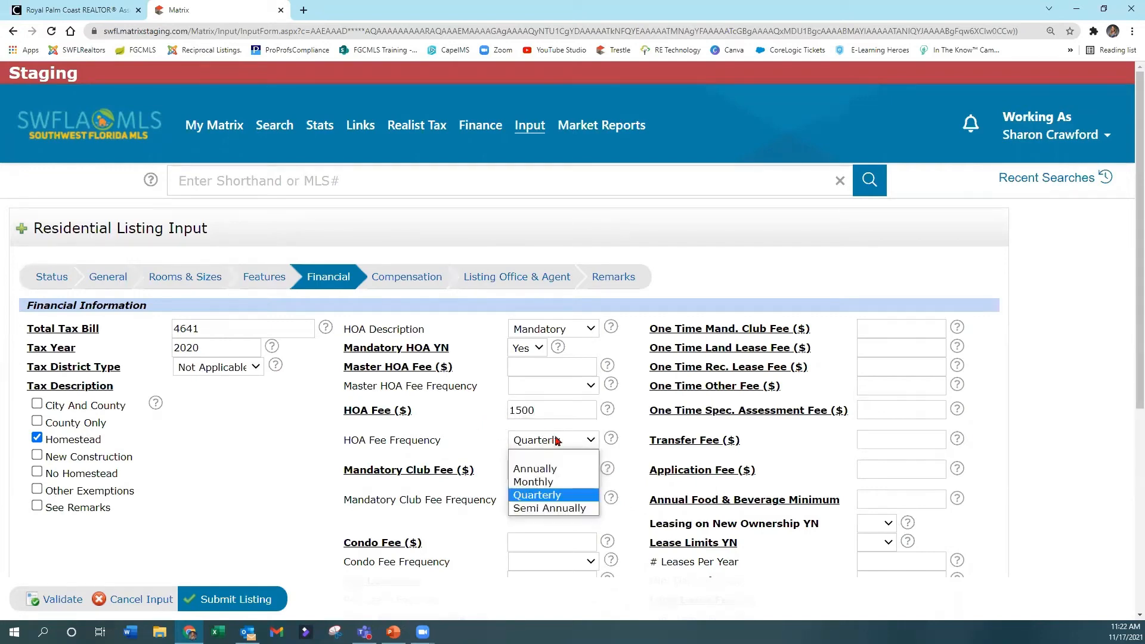
left_click(483, 454)
Step: Set the Mandatory Club Fee to 0, leaving its fee frequency blank
scroll(498, 440, "down", 2)
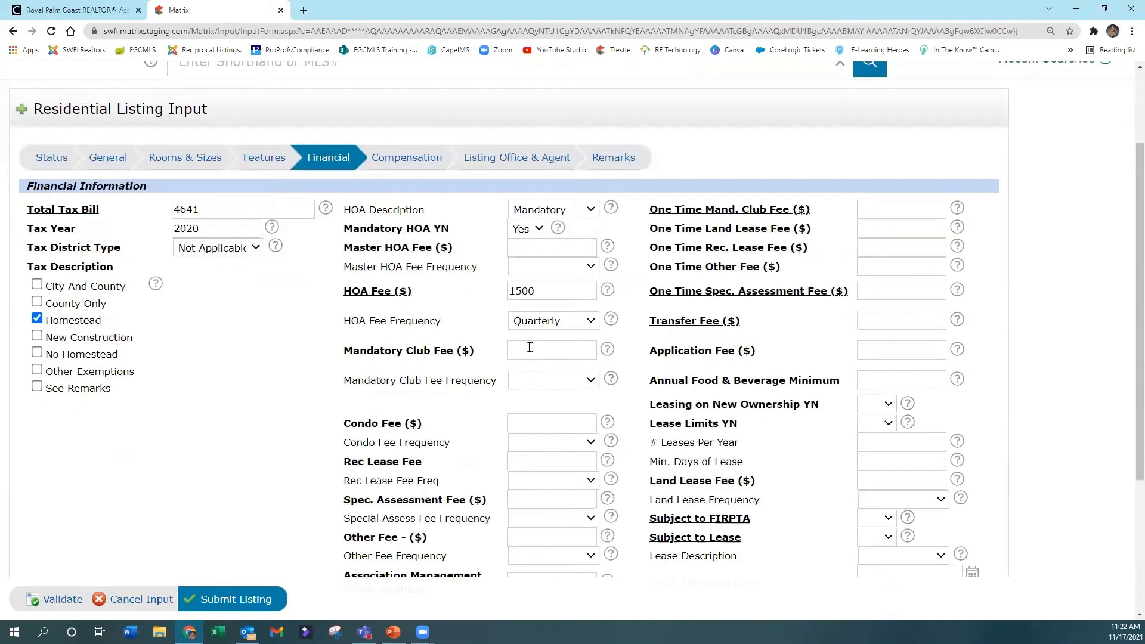
left_click(530, 348)
type("0")
left_click(551, 368)
left_click(559, 380)
left_click(563, 386)
left_click(487, 355)
left_click(541, 382)
left_click(448, 363)
Step: Set the Master HOA Fee, Condo Fee and Rec Lease Fee to 0
scroll(468, 397, "down", 1)
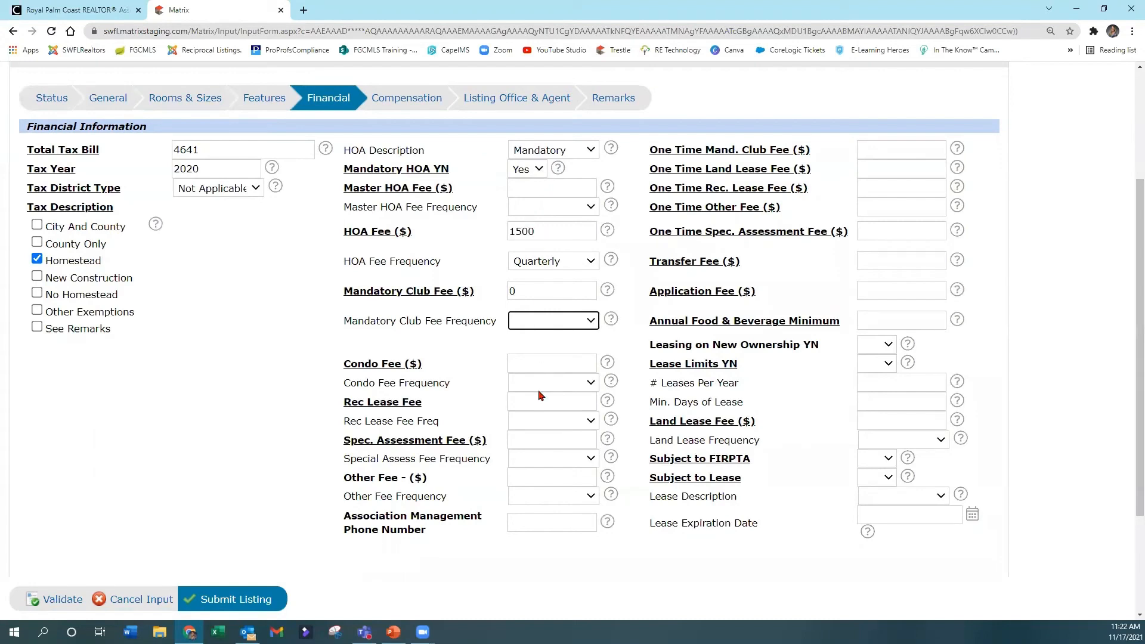
left_click(525, 189)
type("0")
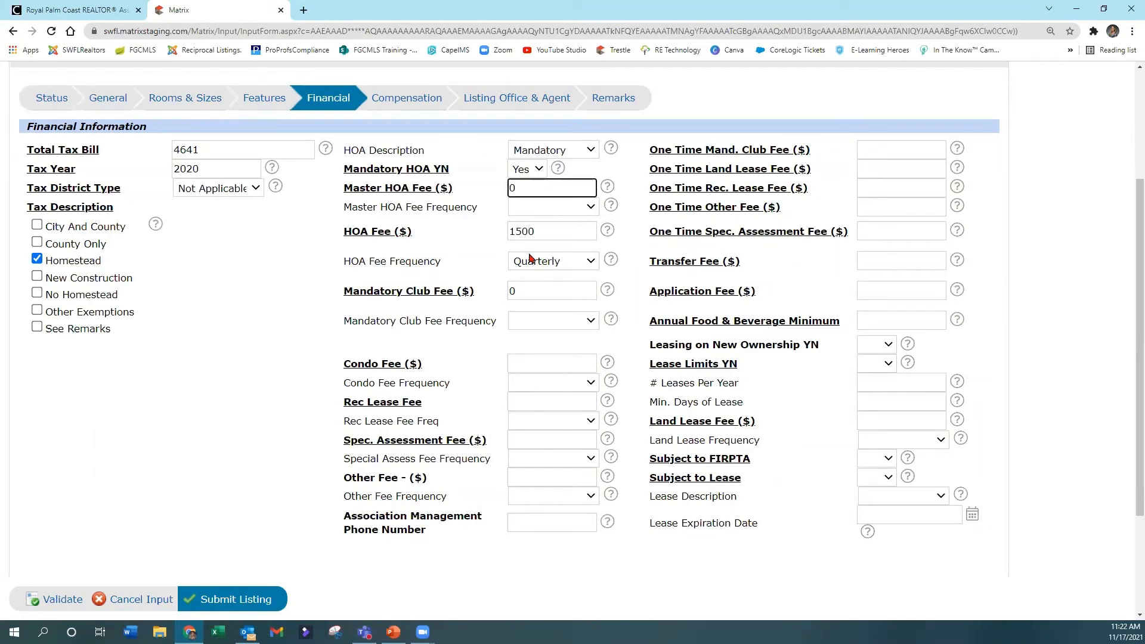
left_click(538, 366)
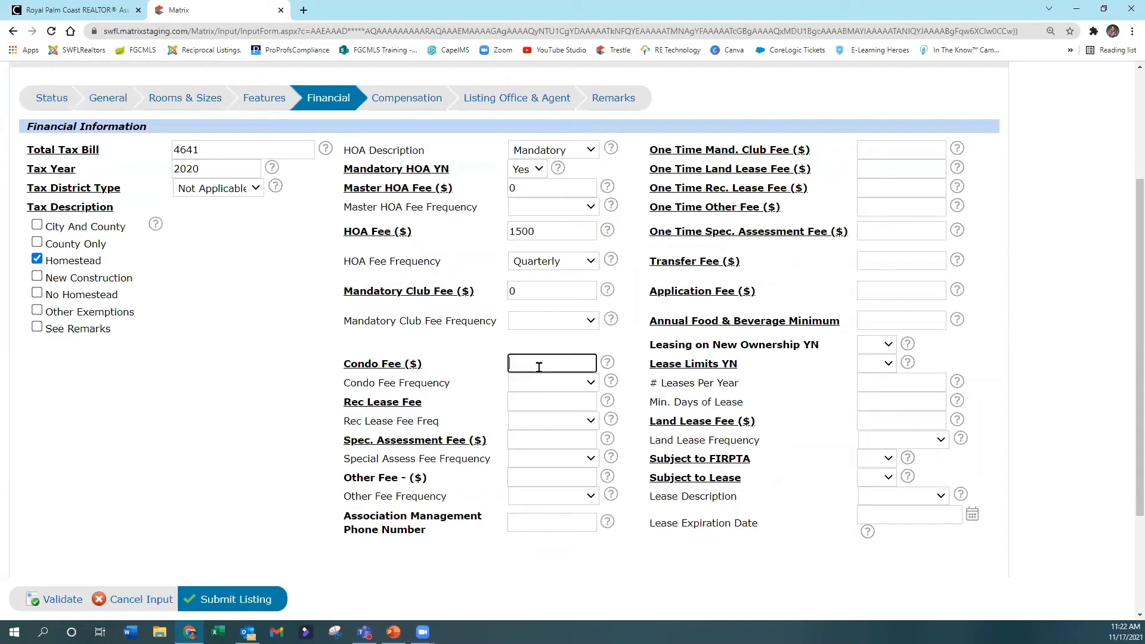
type("0")
left_click(521, 404)
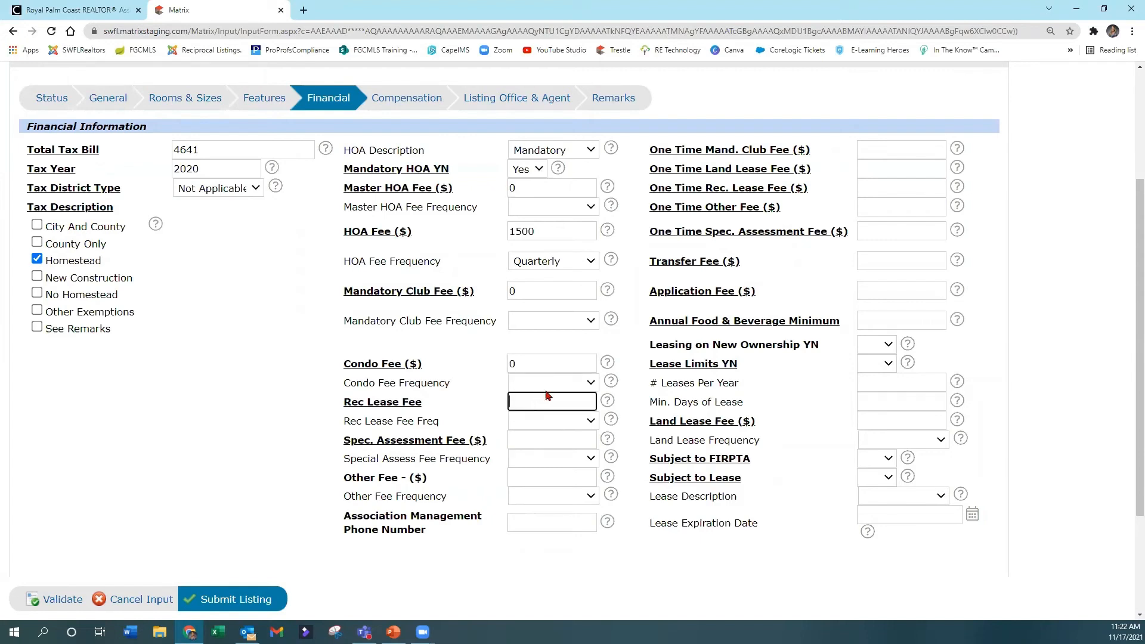
type("0")
Step: Set the Spec. Assessment Fee and the recurring Other Fee to 0, leaving the assessment frequency blank
left_click(516, 440)
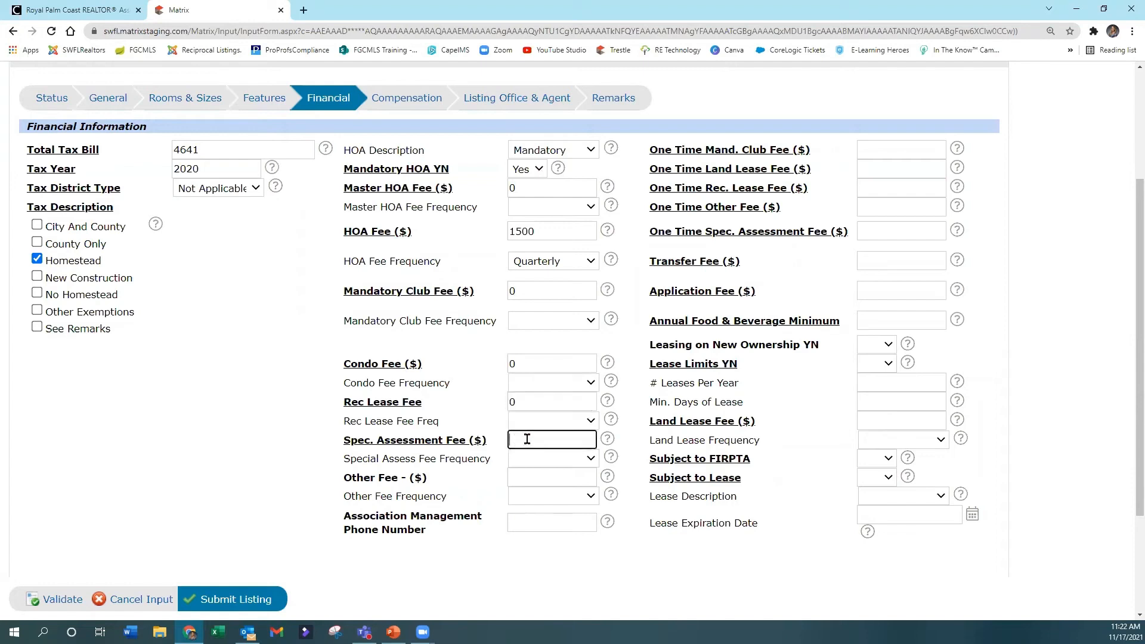
type("0")
left_click(530, 467)
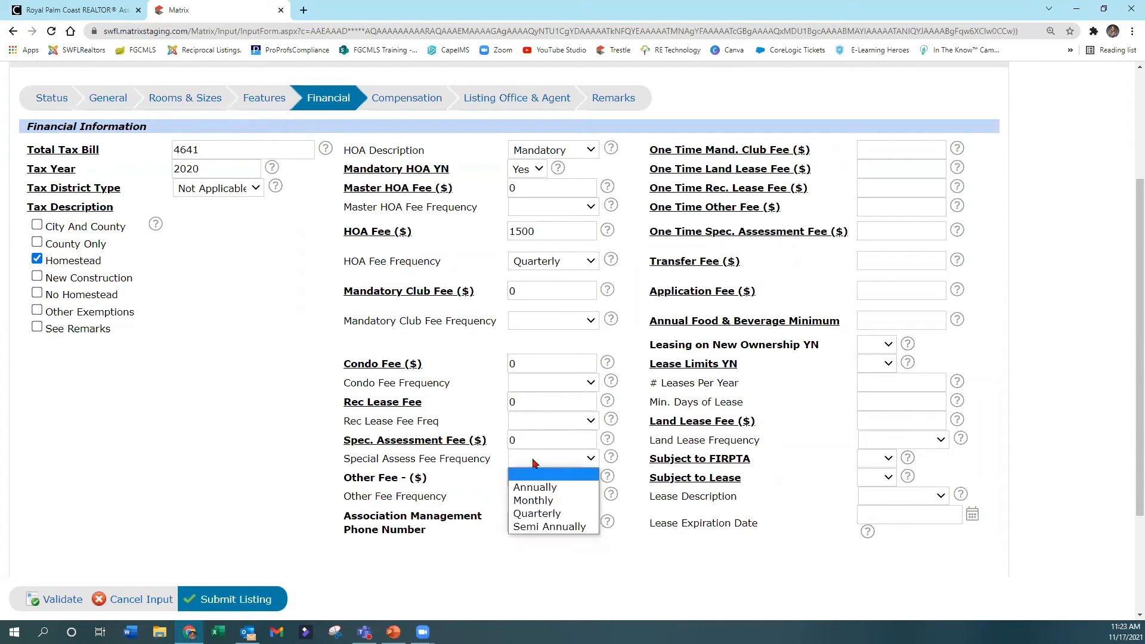
left_click(534, 463)
left_click(532, 478)
type("0")
key("Tab")
Step: Enter the association management company's phone number
left_click(526, 521)
left_click(538, 472)
left_click(567, 520)
type("2395551212")
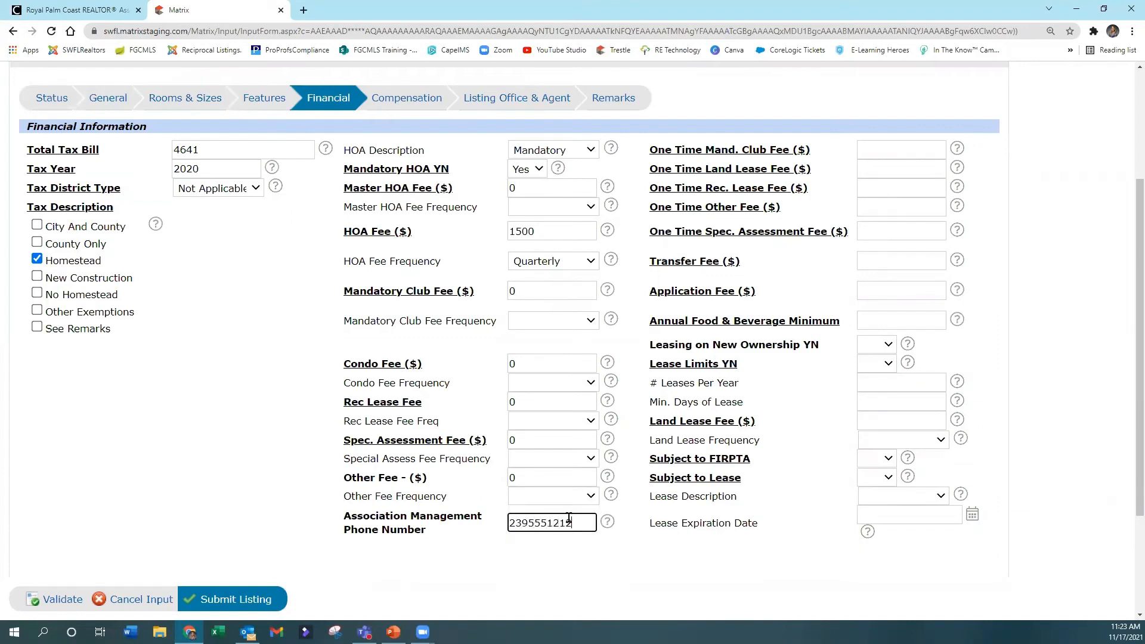
left_click(649, 566)
Step: Set the one-time mandatory club, land lease, rec. lease, other and special assessment fees to 0
scroll(816, 371, "up", 2)
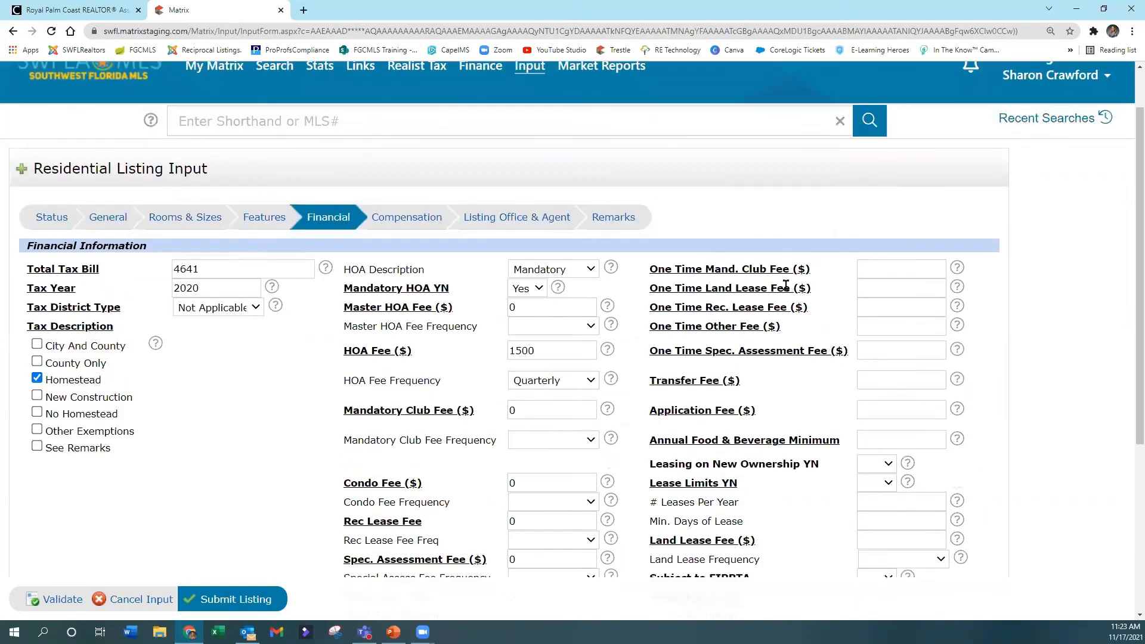
left_click(901, 268)
type("0")
left_click(900, 284)
type("0")
left_click(890, 306)
type("0")
left_click(891, 325)
type("0")
left_click(892, 346)
type("0")
Step: Set the Transfer Fee to 100 and the Application Fee to 250
left_click(901, 379)
type("0")
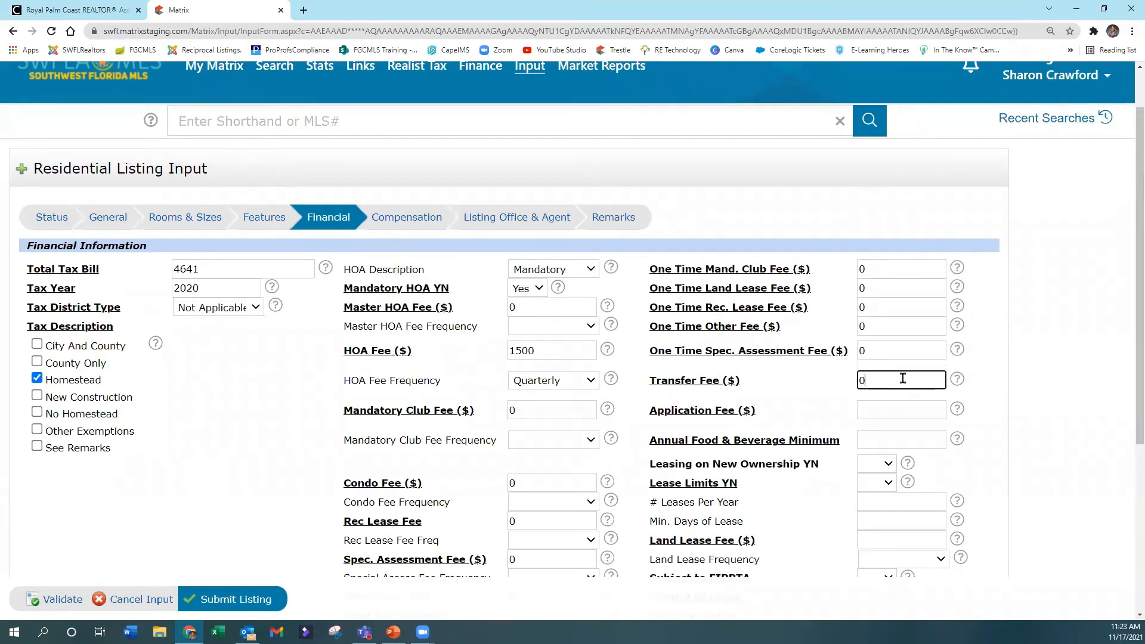
key("BackSpace")
type("100")
left_click(872, 407)
type("250")
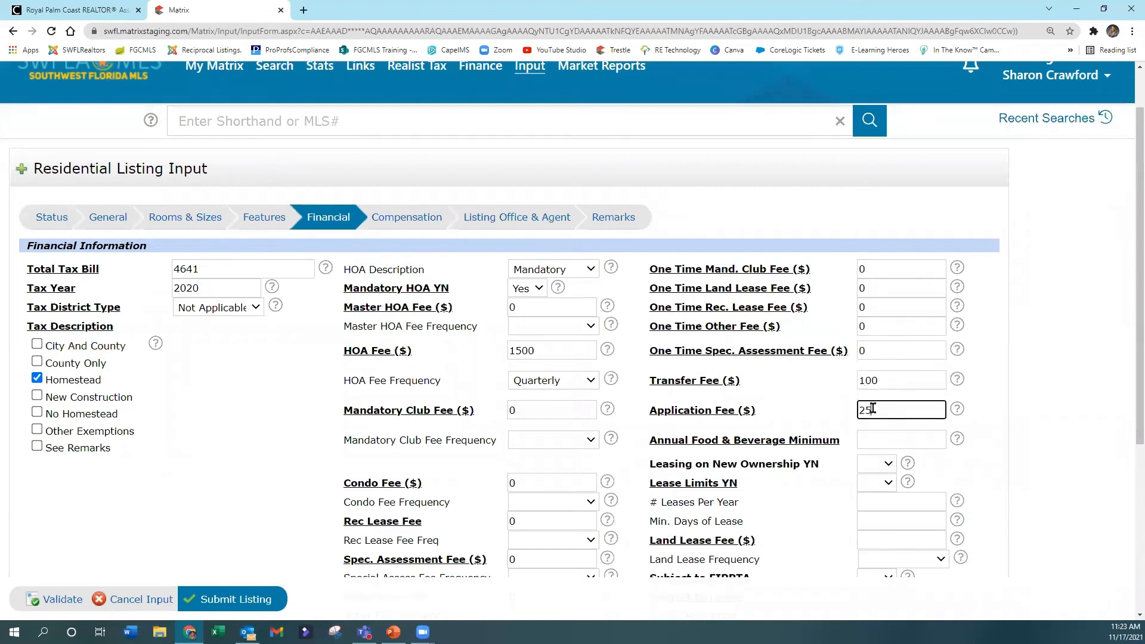
Step: Set the Annual Food & Beverage Minimum to 0
left_click(913, 441)
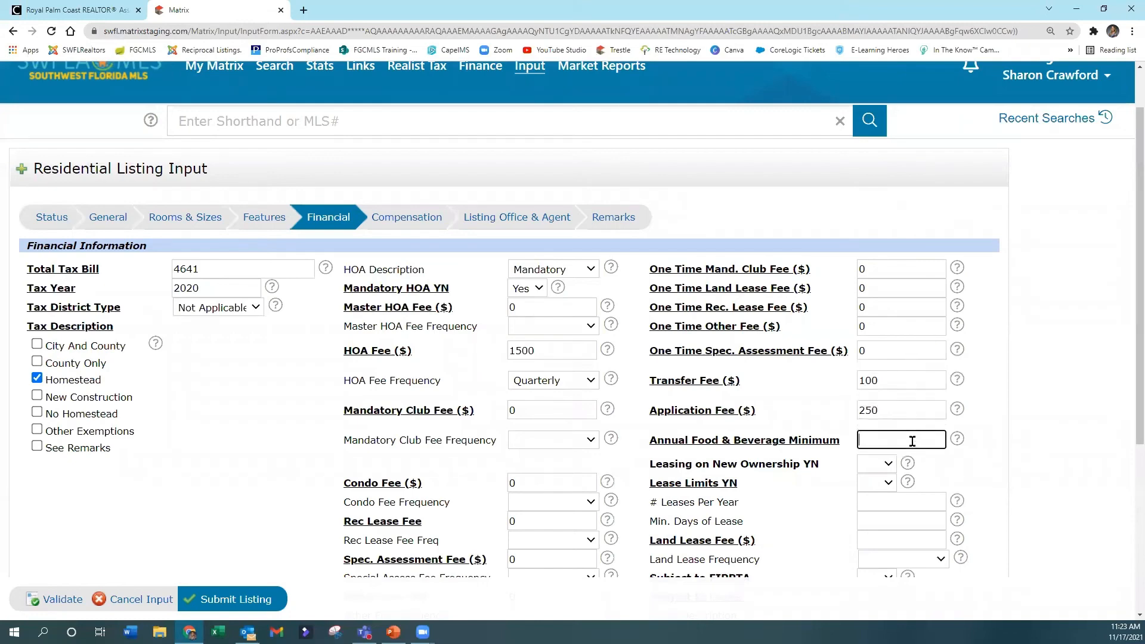
scroll(919, 437, "down", 2)
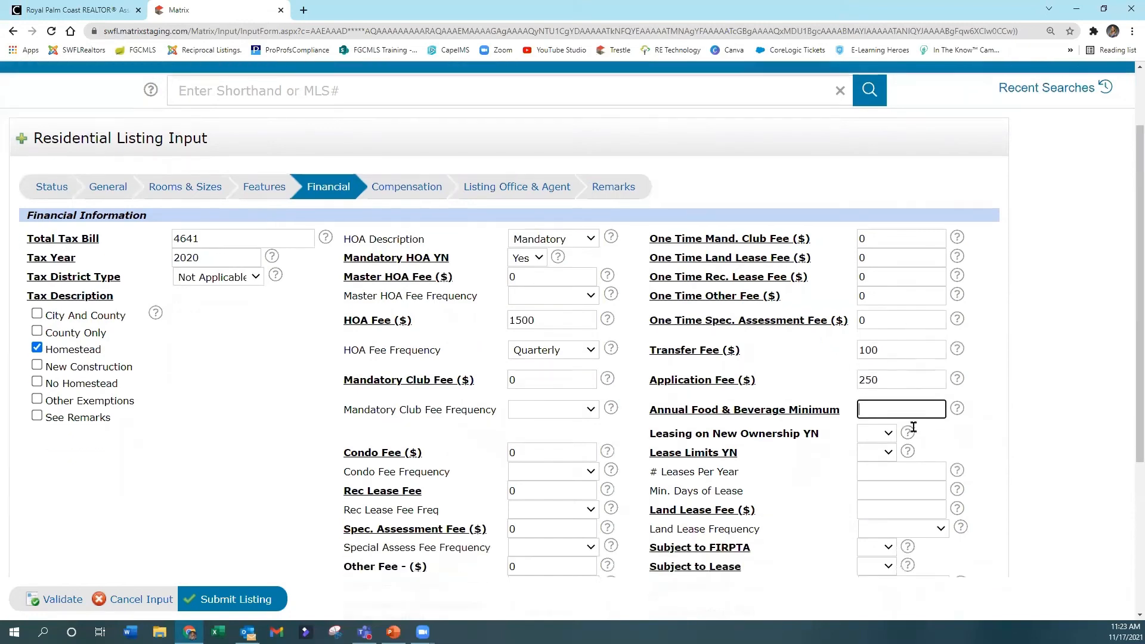
type("0")
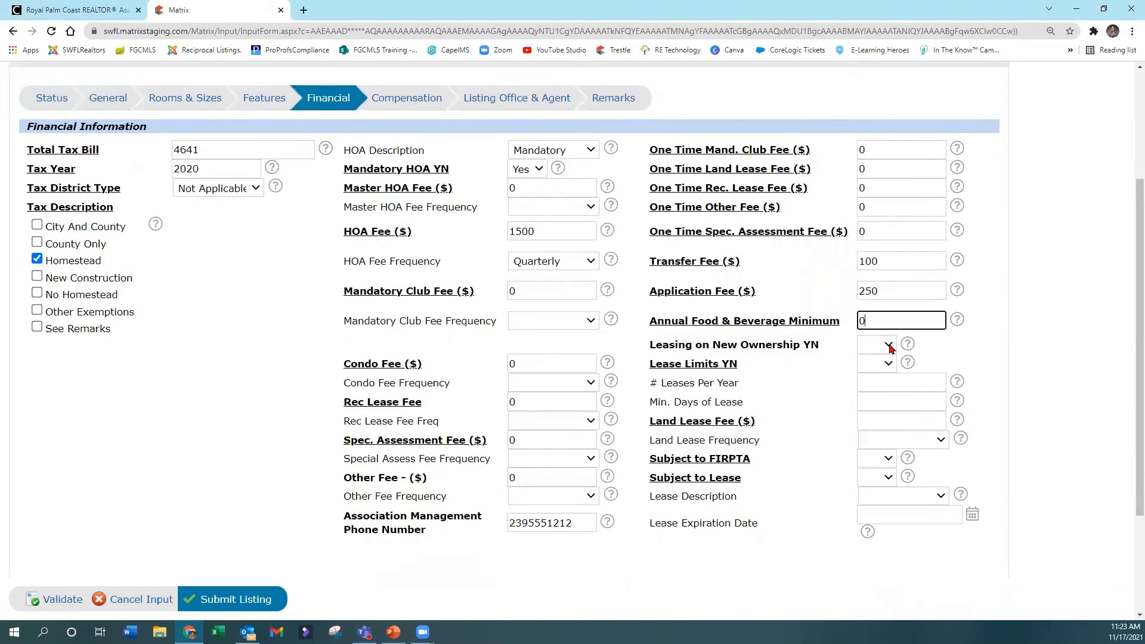
Step: Set Leasing on New Ownership YN to No and Lease Limits YN to Yes
left_click(889, 347)
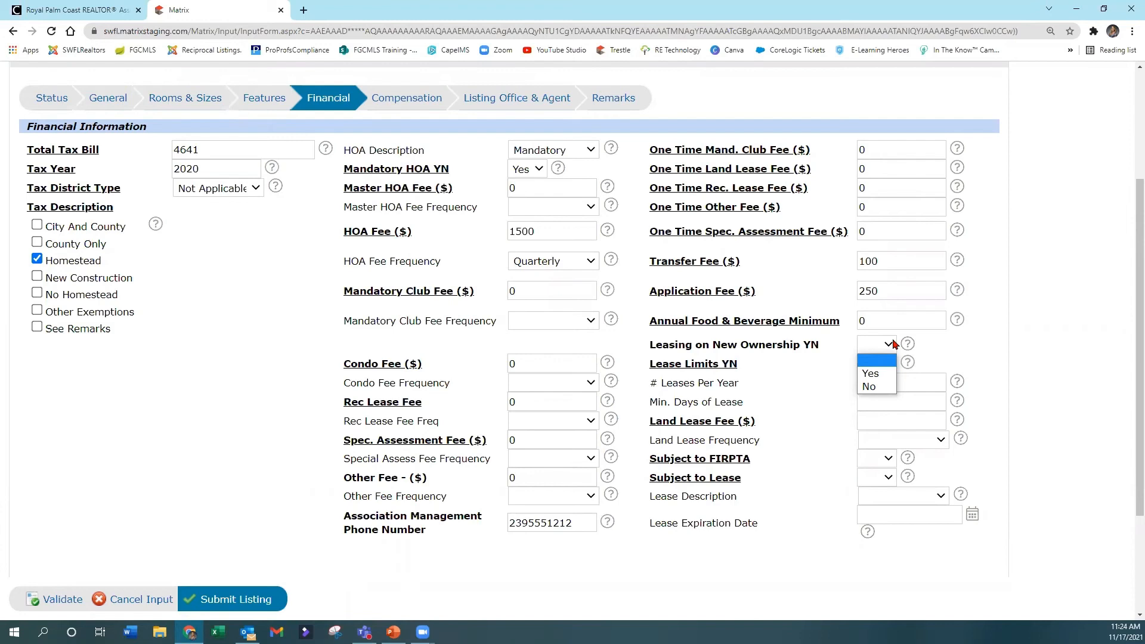
left_click(885, 388)
left_click(883, 373)
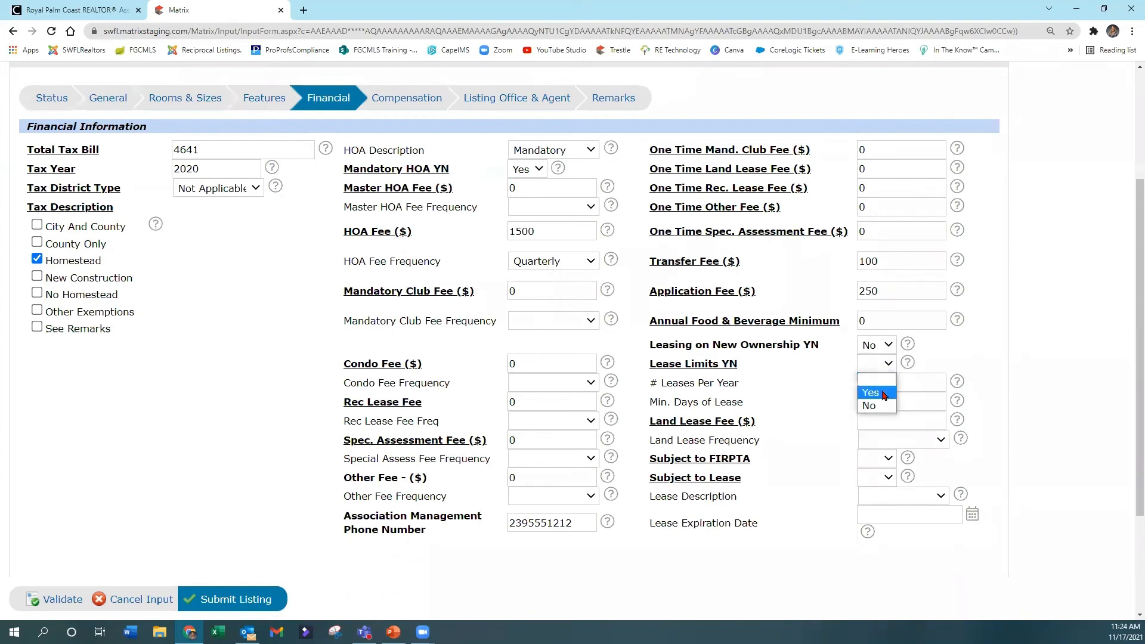
left_click(884, 394)
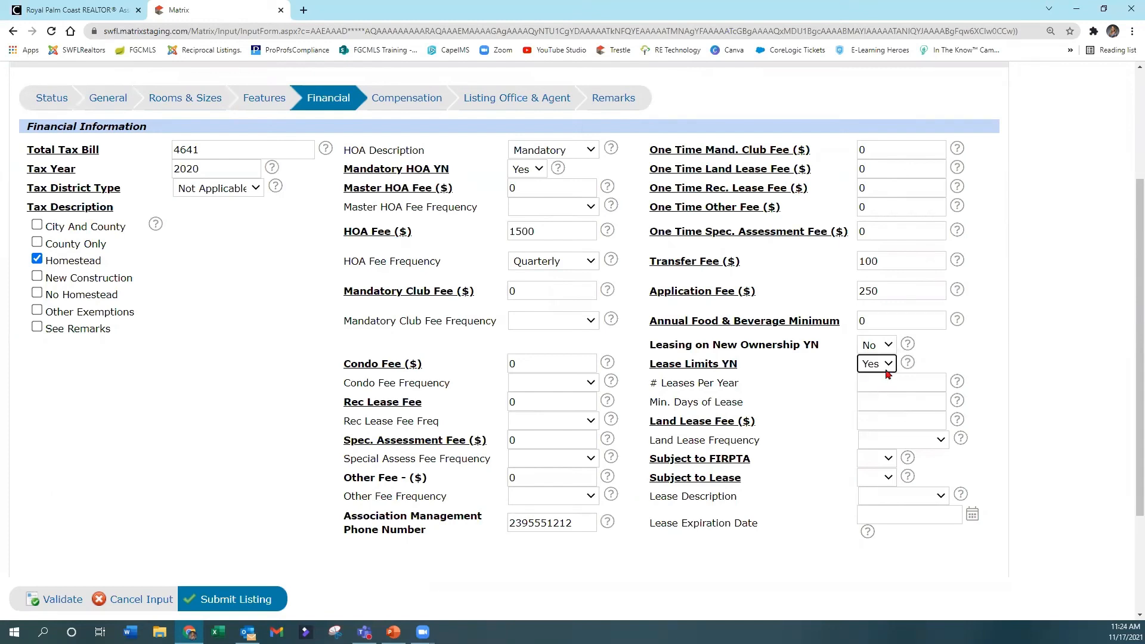
Step: Set # Leases Per Year to 1, Min. Days of Lease to 365 and Land Lease Fee to 0
left_click(887, 381)
key("Tab")
left_click(868, 421)
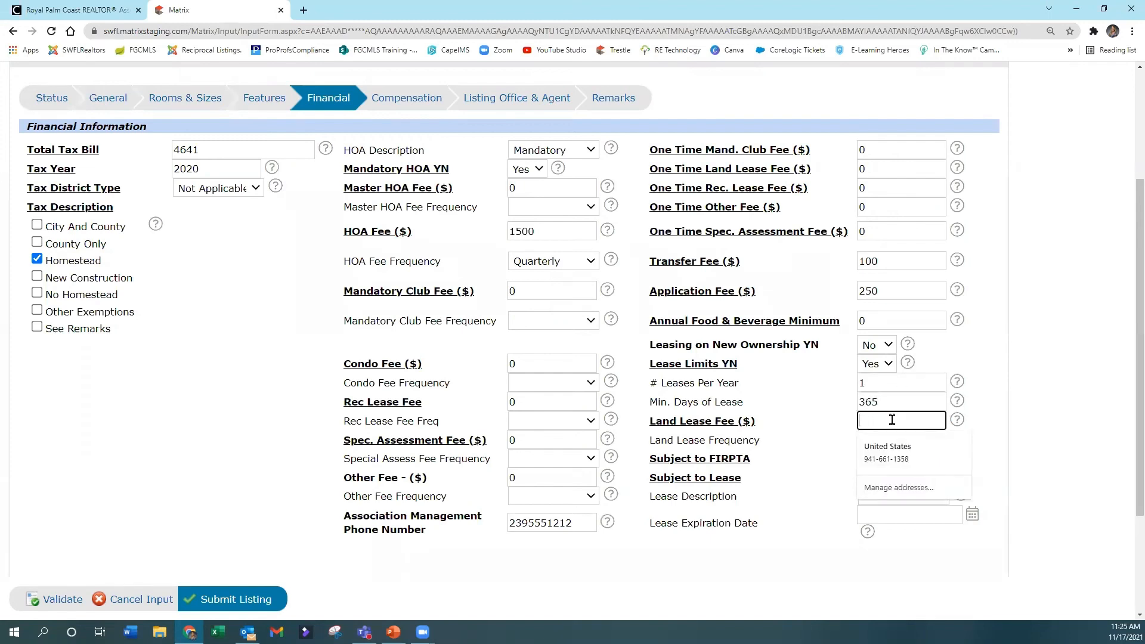
type("0")
key("Tab")
Step: Check the field help for Subject to FIRPTA and set that field to No
scroll(930, 435, "down", 1)
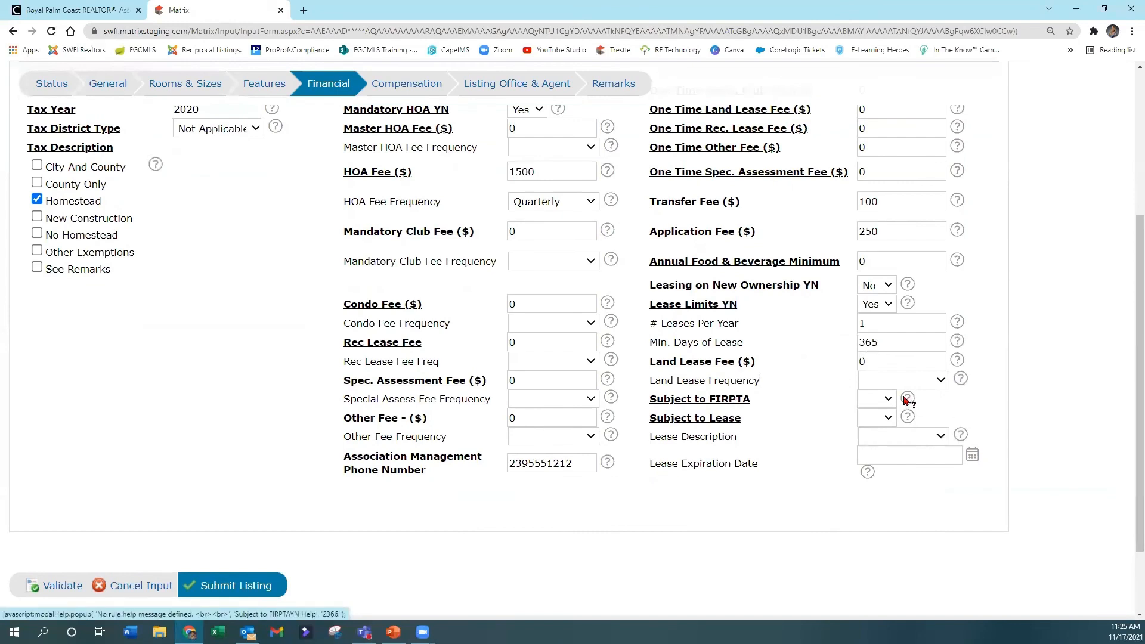
left_click(906, 399)
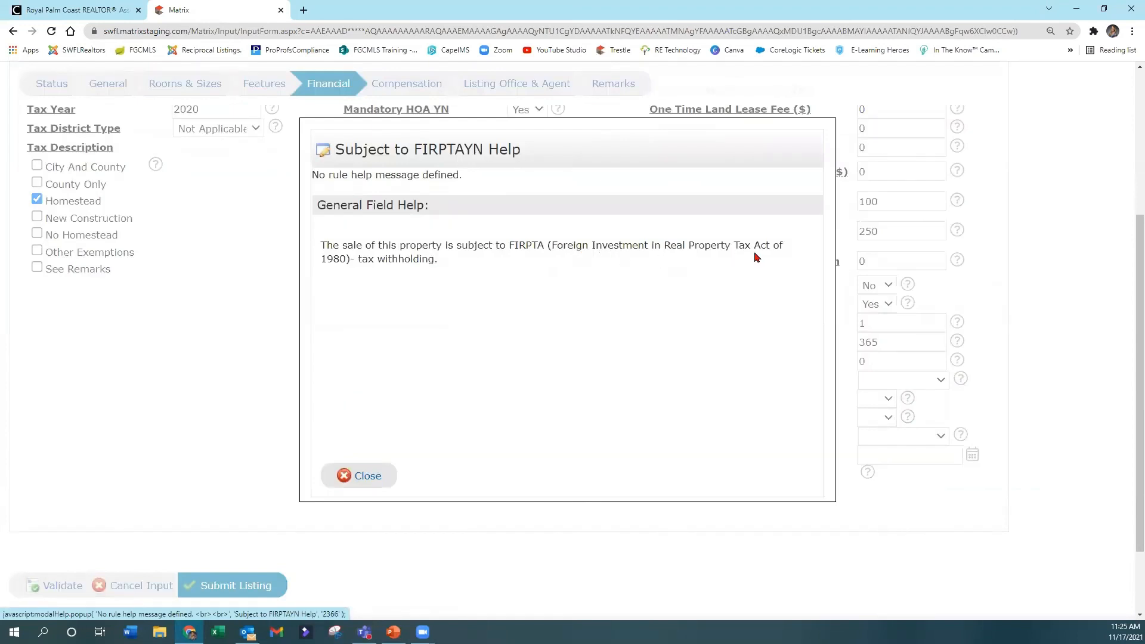
left_click(368, 477)
left_click(889, 400)
left_click(878, 440)
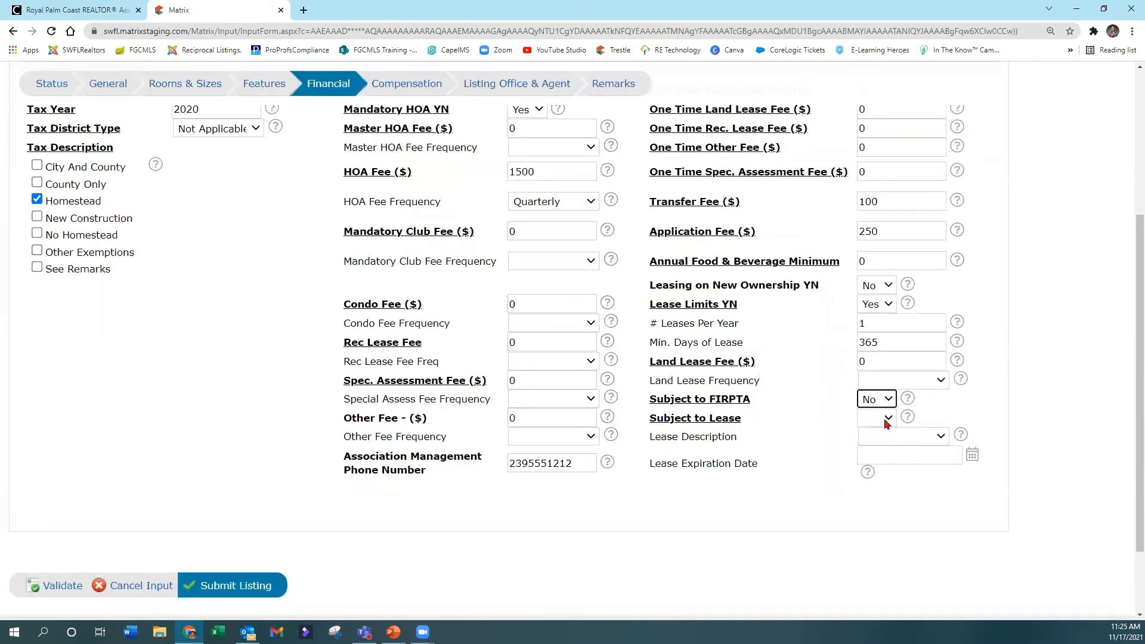
Step: Set Subject to Lease to Yes and Lease Description to Annual, and open the Lease Expiration Date calendar
left_click(888, 418)
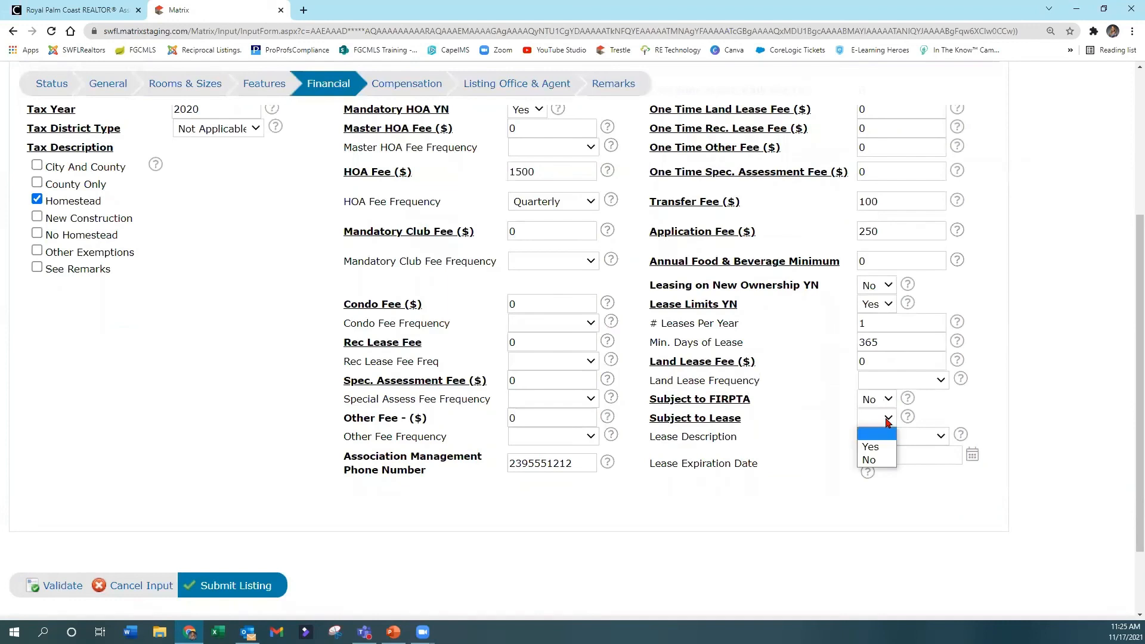
left_click(875, 449)
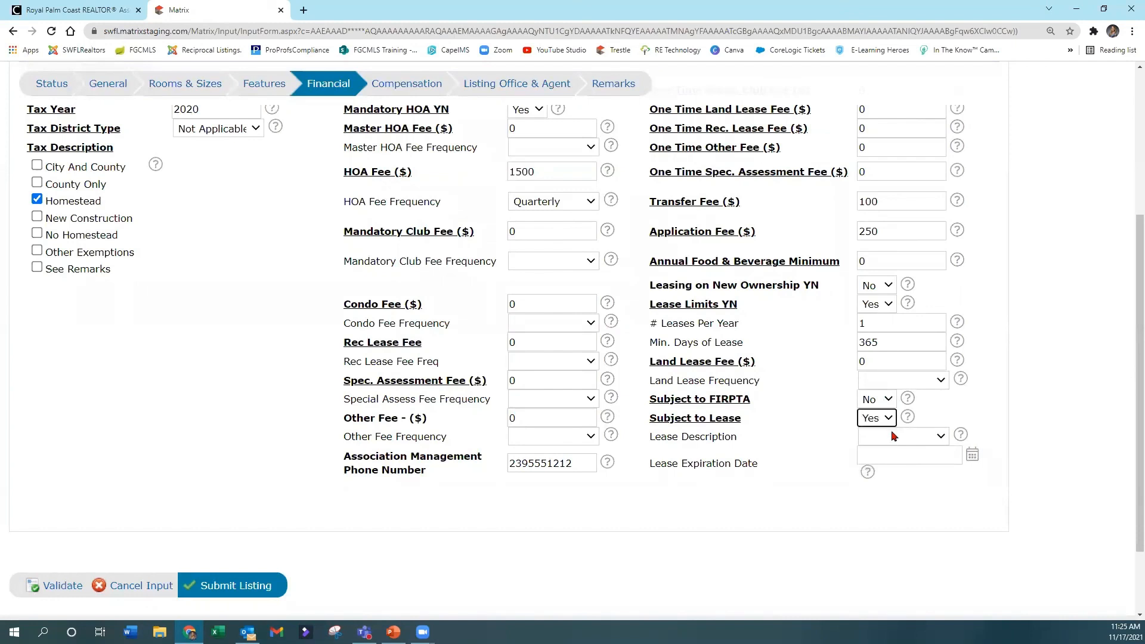
left_click(893, 437)
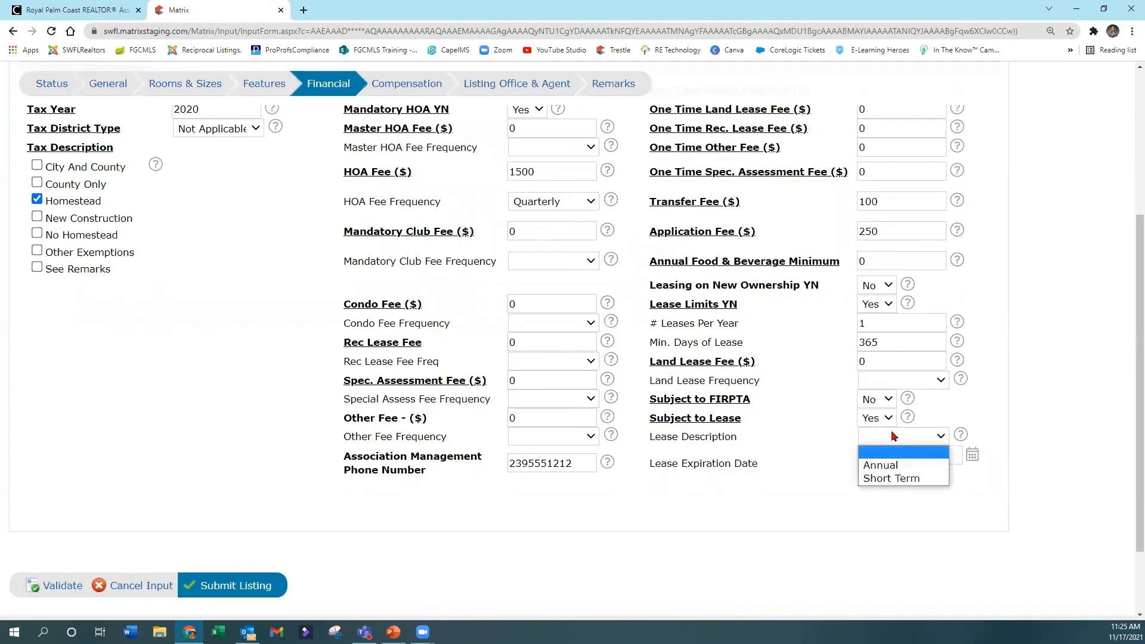
left_click(899, 466)
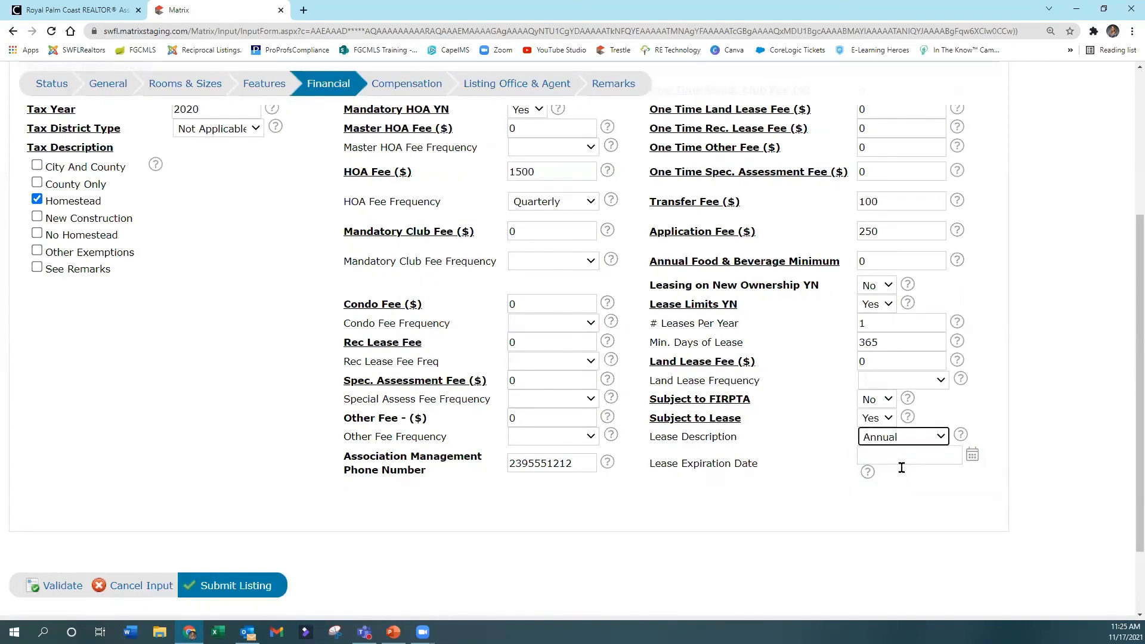
left_click(972, 456)
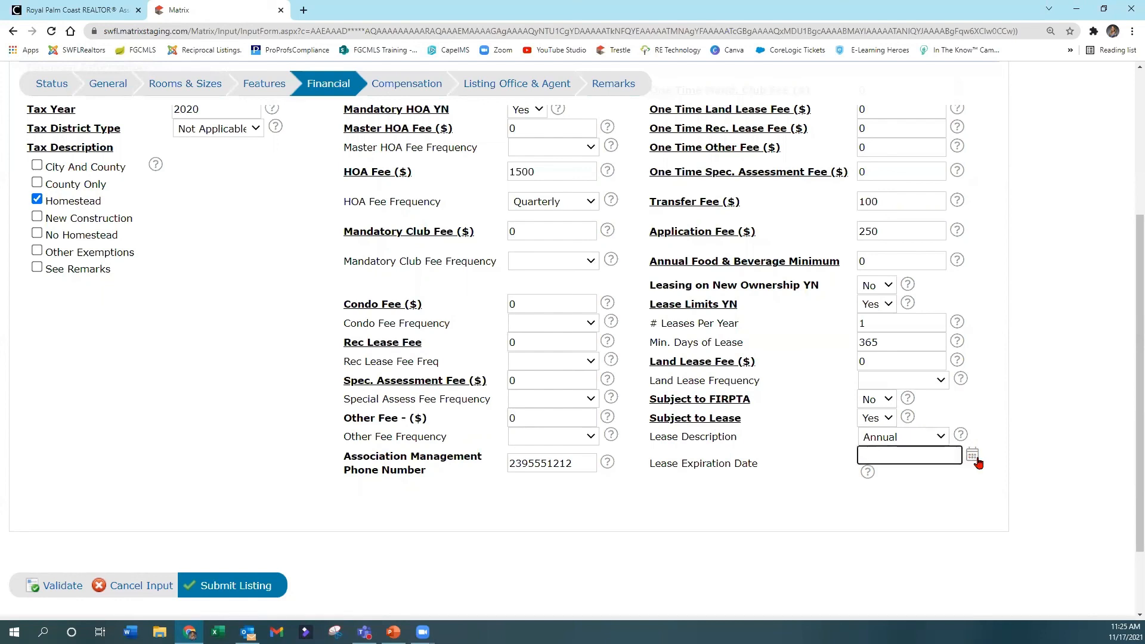
Step: Set Subject to Lease to No and clear the Lease Description
left_click(882, 419)
left_click(870, 460)
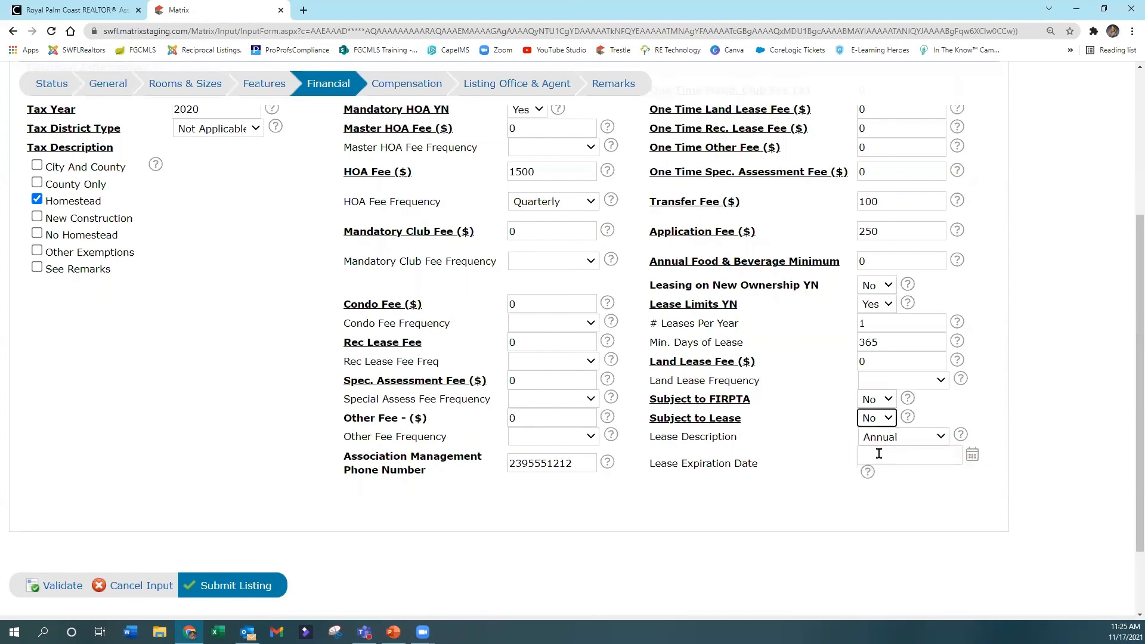
left_click(915, 441)
left_click(911, 452)
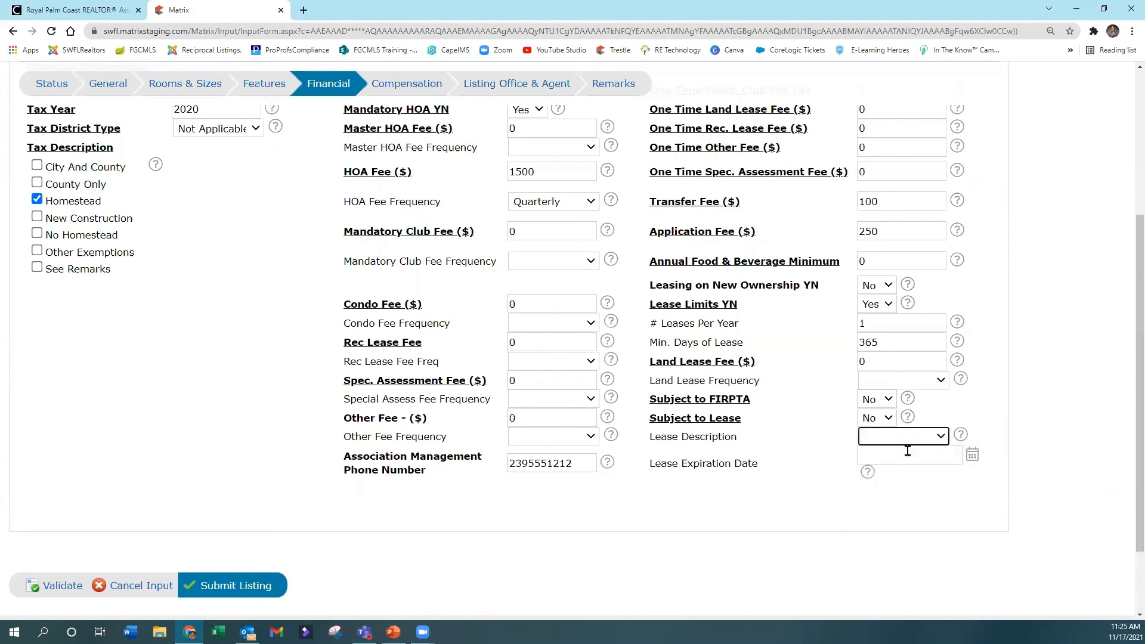